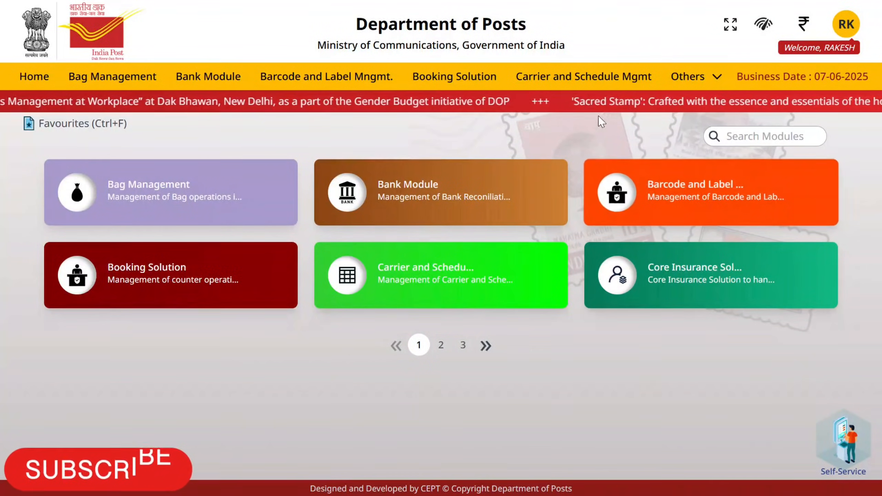
Open Delivery Operations in the Postman and Delivery Mgmt module.
left_click(690, 76)
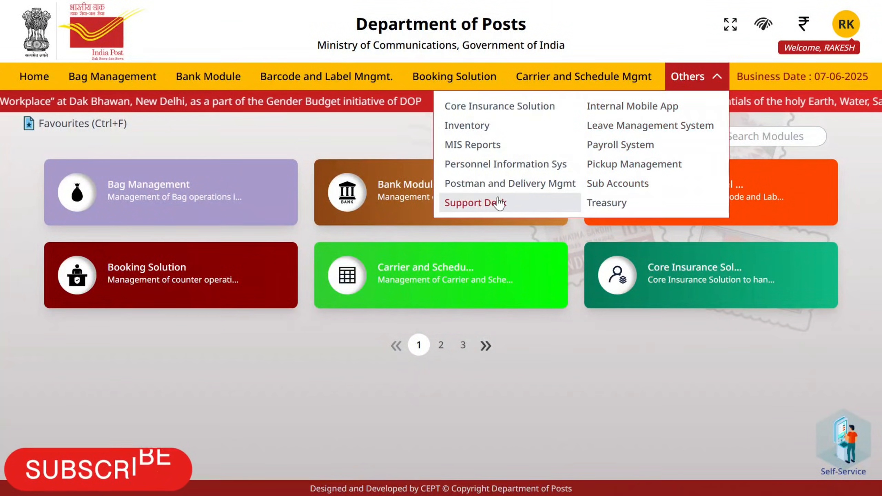
left_click(485, 184)
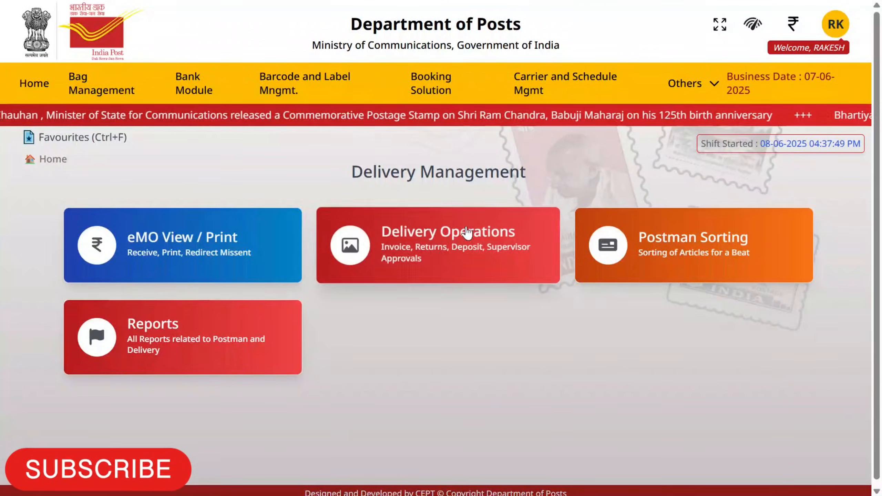
left_click(485, 246)
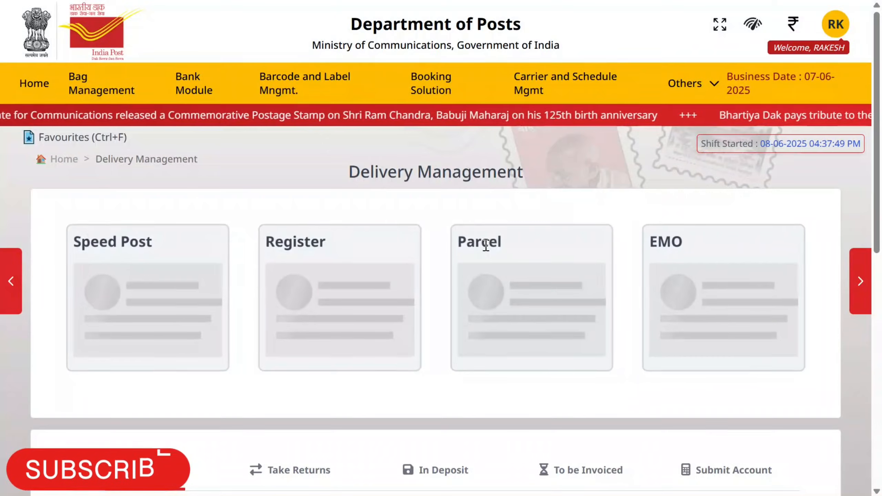
List the articles to be invoiced for the Parcels product.
scroll(486, 246, "down", 5)
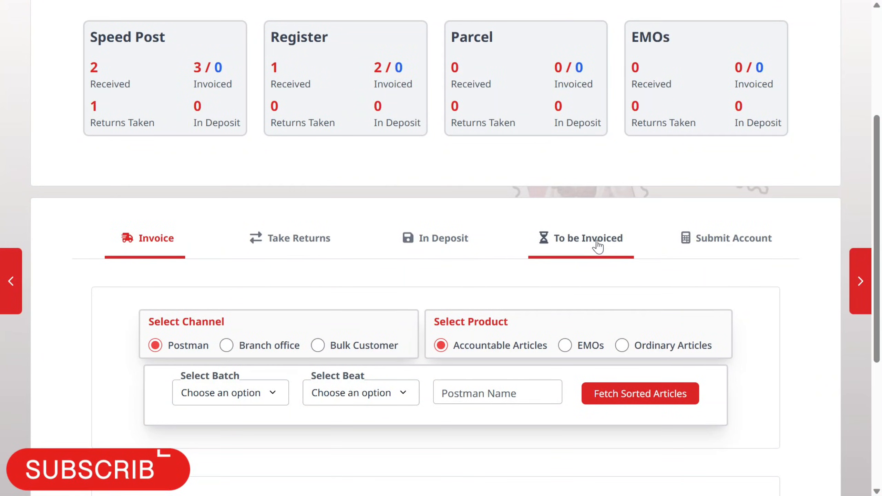
scroll(573, 247, "down", 2)
left_click(567, 187)
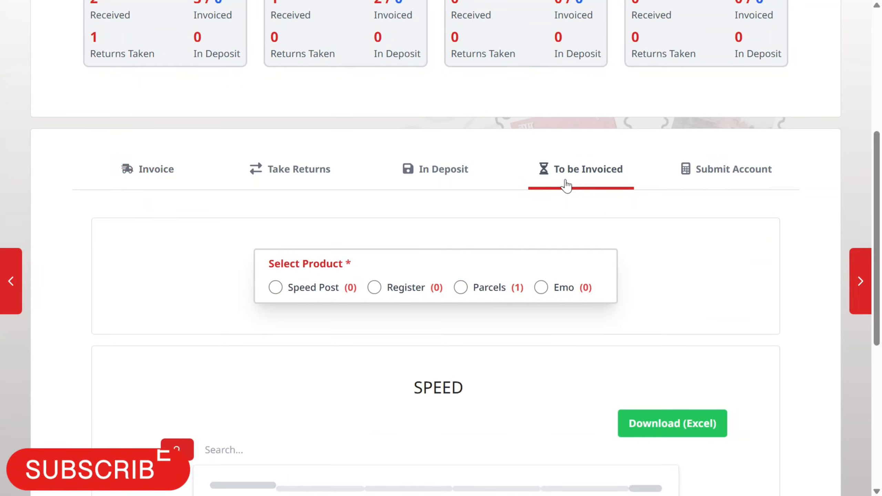
scroll(563, 184, "down", 2)
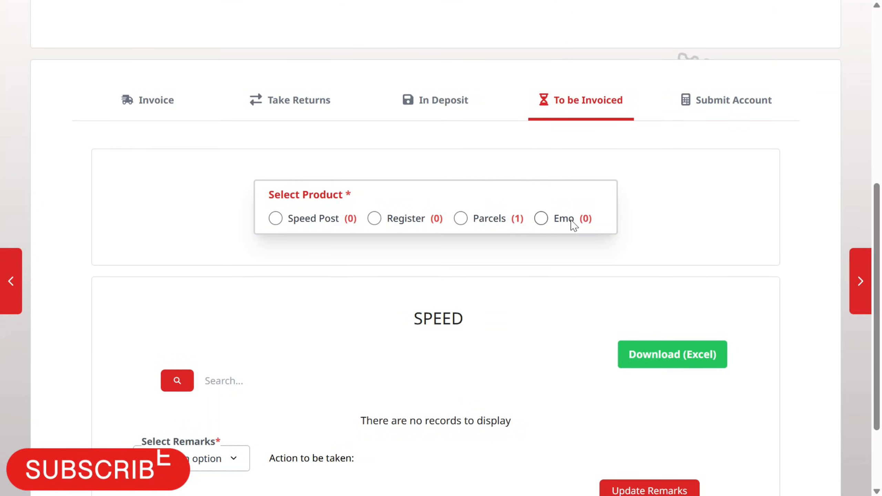
scroll(462, 204, "down", 3)
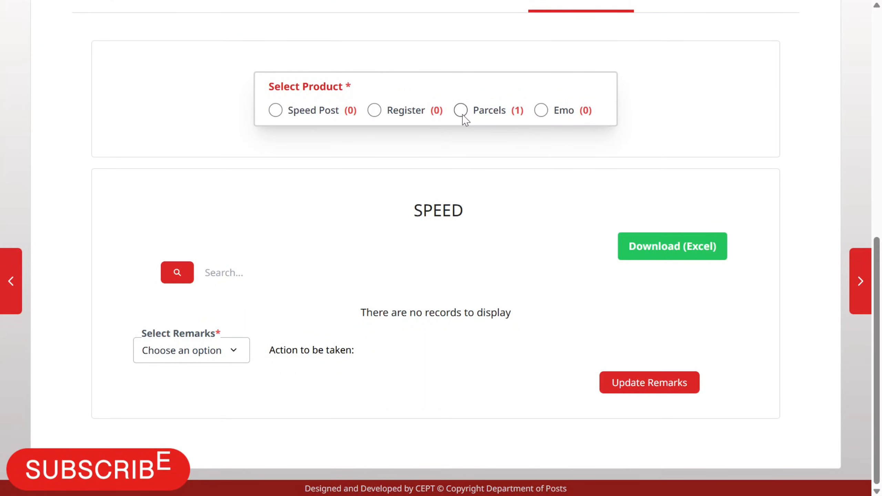
left_click(463, 115)
scroll(468, 154, "down", 2)
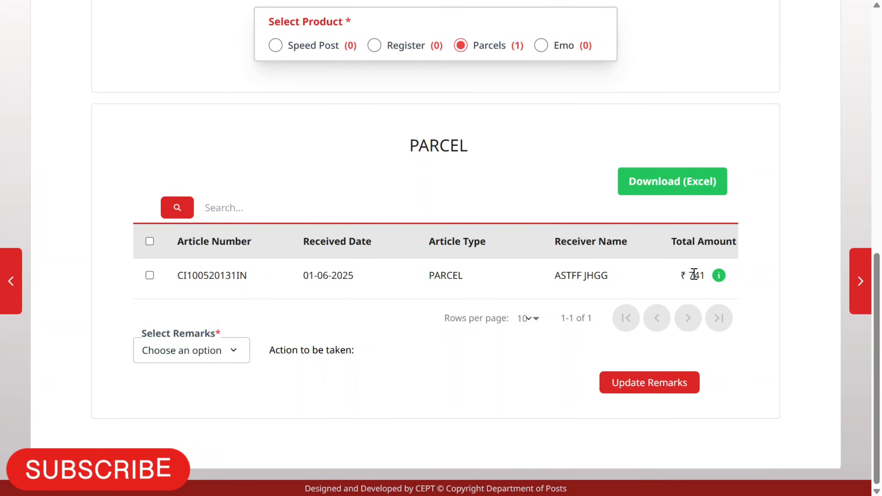
Select the listed parcel, set its remark to Window Delivery and start updating the remarks.
left_click_drag(682, 275, 722, 288)
left_click(149, 241)
left_click(232, 355)
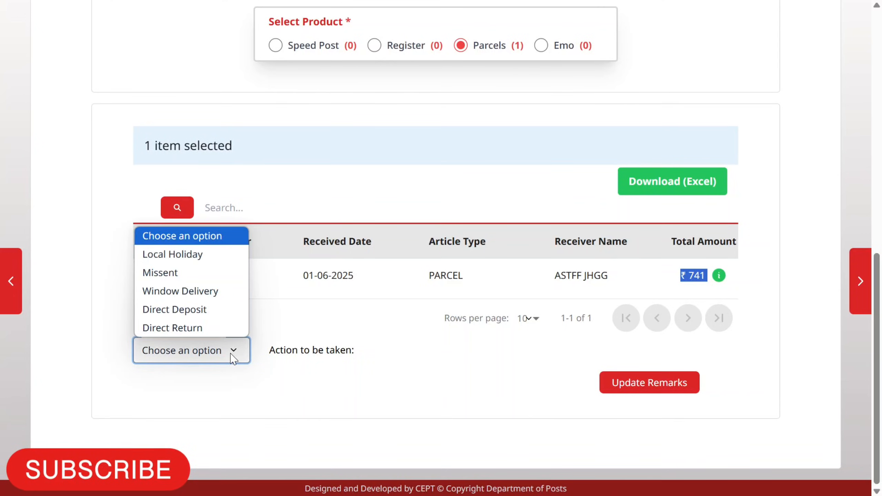
left_click(204, 292)
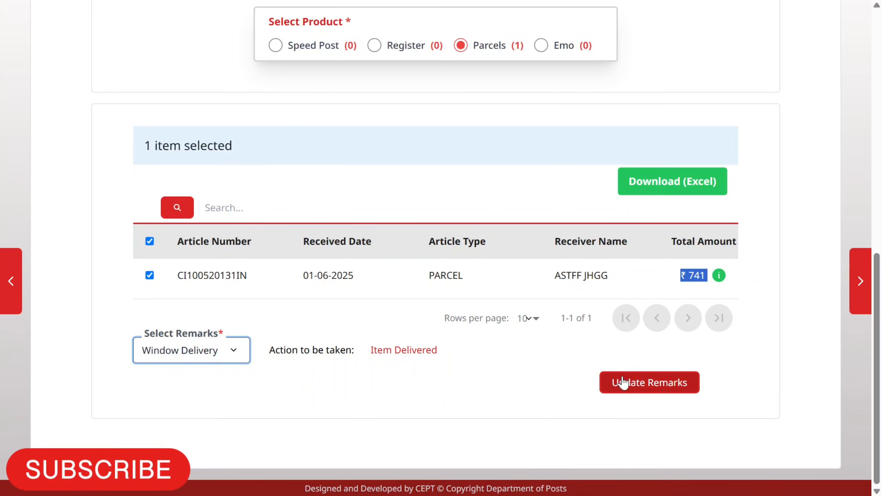
left_click(645, 389)
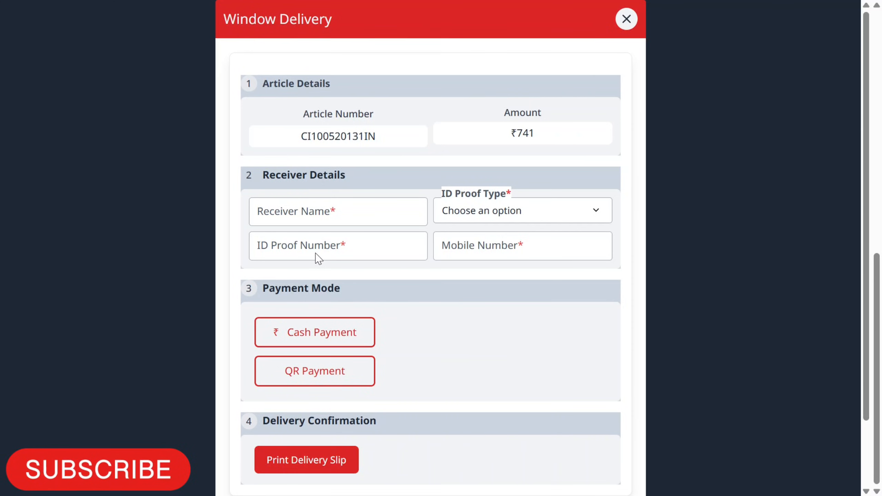
Fill in the receiver's name, Aadhaar Card as ID proof type, the ID proof number and the mobile number.
left_click(292, 215)
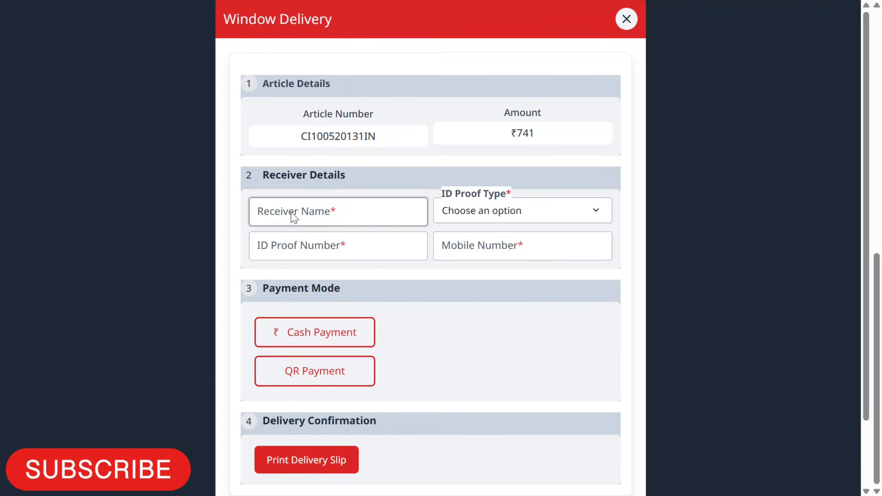
type("rig")
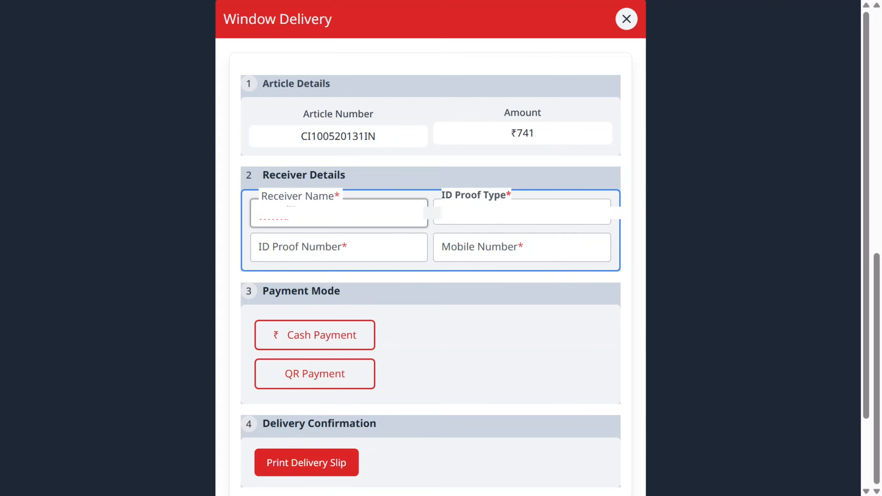
left_click(527, 228)
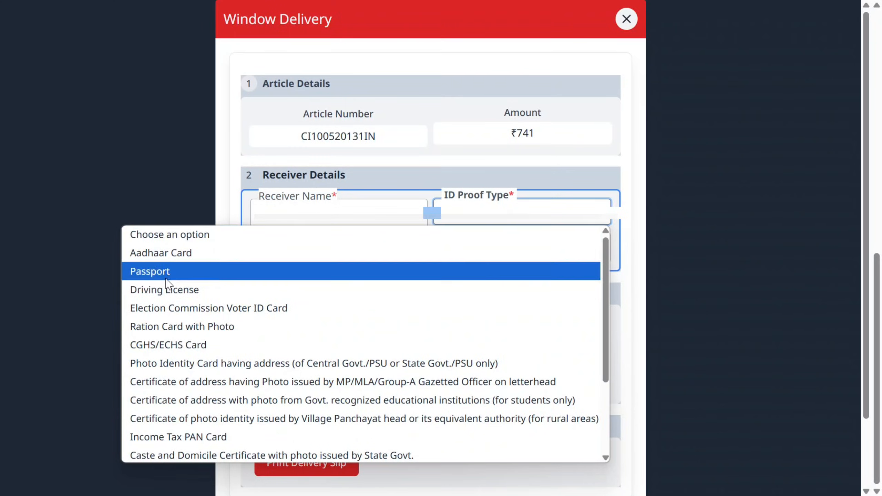
left_click(177, 259)
left_click(291, 253)
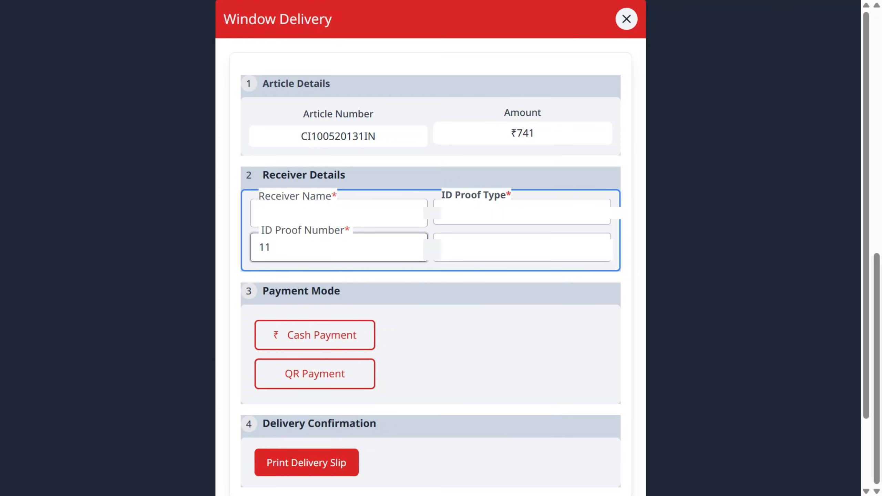
left_click(496, 240)
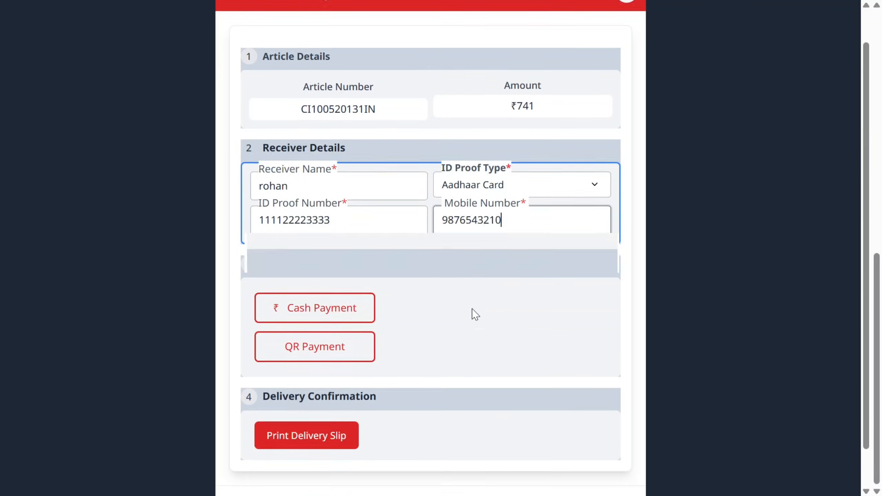
Try to collect the parcel's amount through QR Payment.
scroll(472, 312, "down", 3)
left_click(341, 248)
left_click(360, 287)
left_click(321, 266)
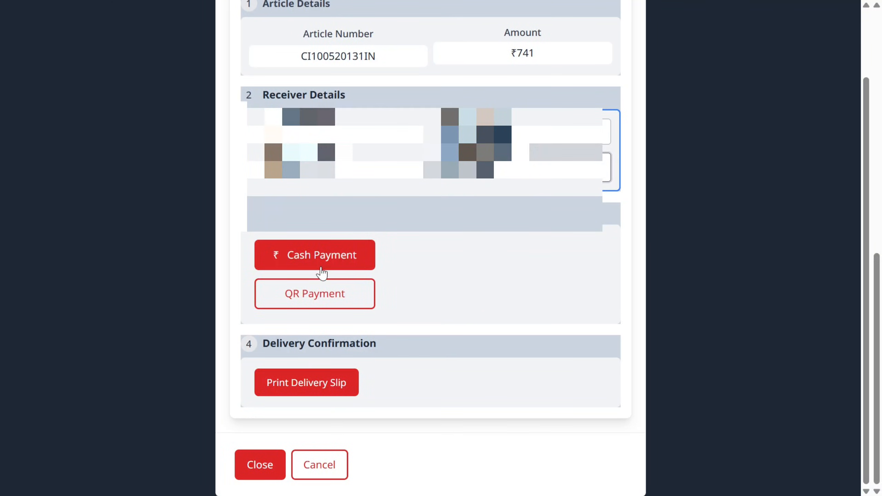
left_click(324, 295)
left_click(324, 267)
left_click(319, 295)
left_click(325, 292)
left_click(323, 298)
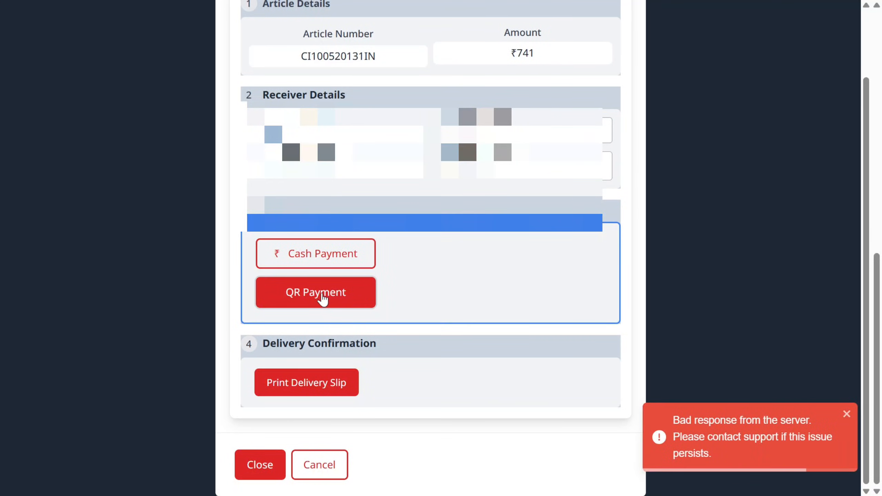
left_click(341, 288)
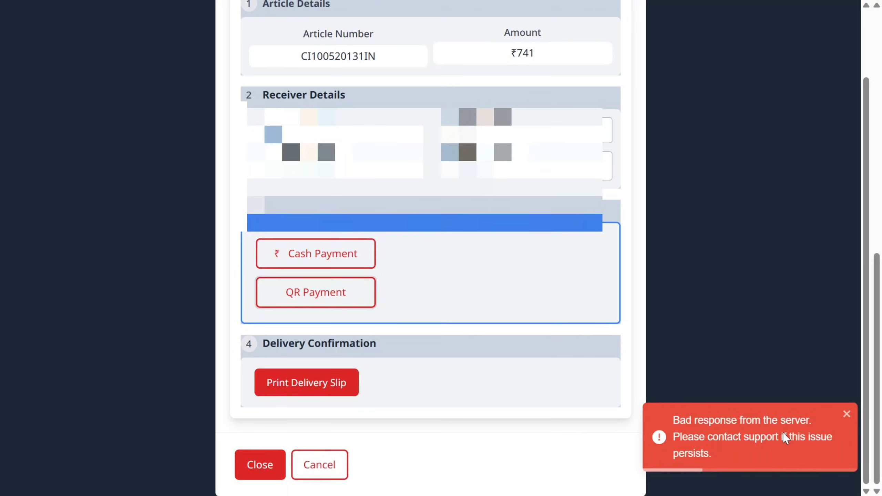
Set the payment mode to Cash Payment and generate the window delivery slip, checking its total and recipient details.
left_click(332, 265)
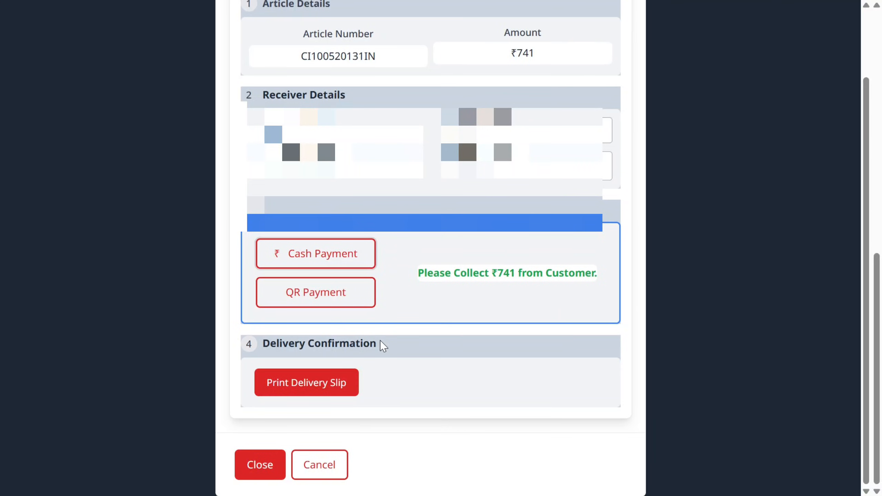
left_click(303, 385)
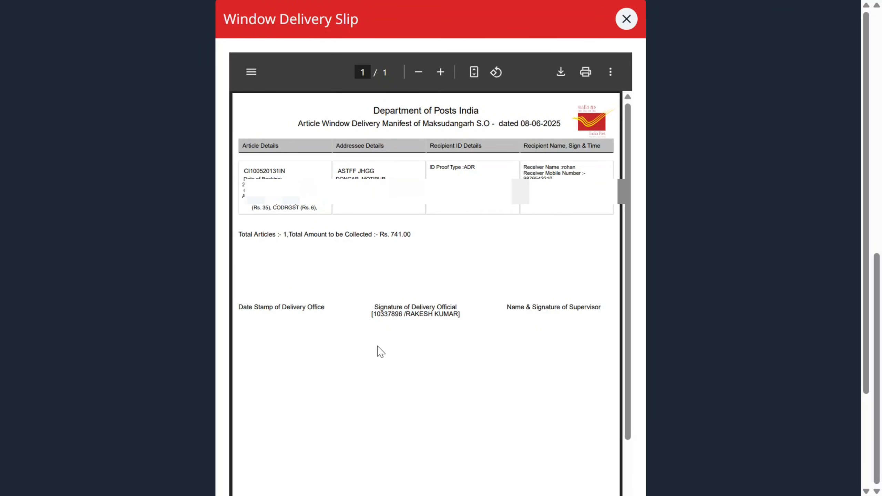
left_click_drag(278, 240, 414, 231)
left_click_drag(530, 170, 547, 196)
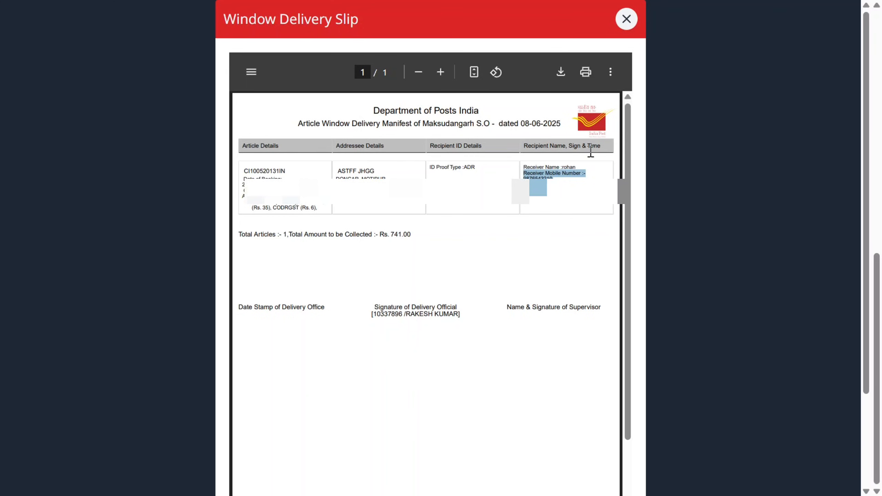
Close the delivery slip and update the remarks to complete the parcel's window delivery.
left_click(626, 17)
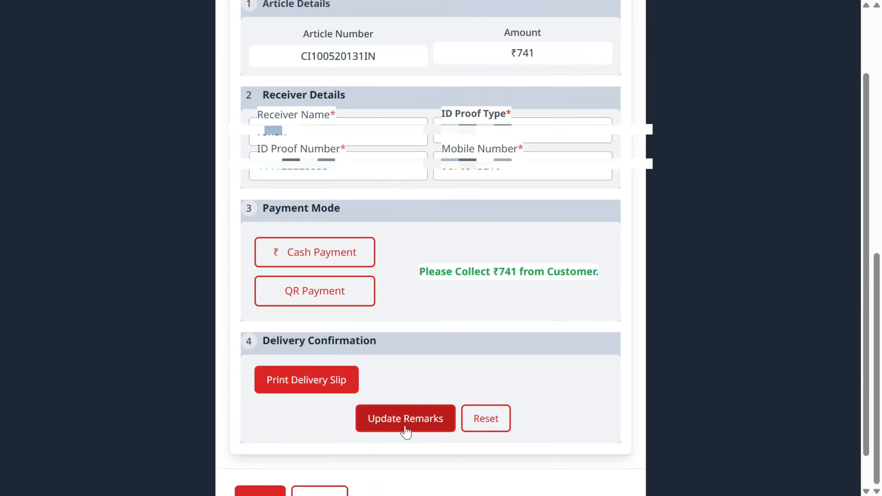
scroll(402, 414, "down", 1)
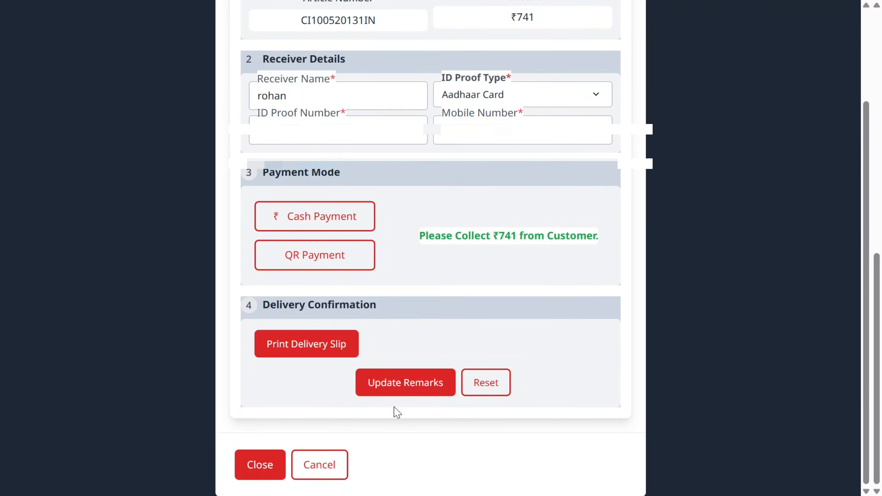
left_click(414, 394)
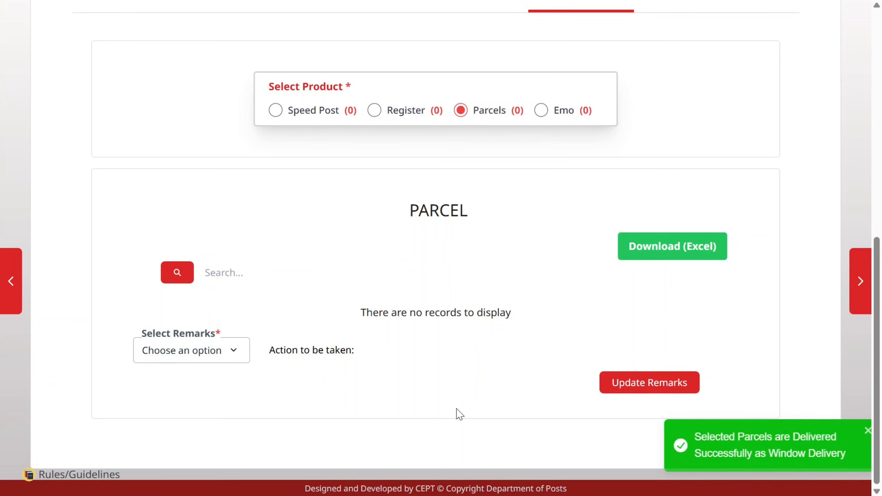
scroll(434, 291, "up", 5)
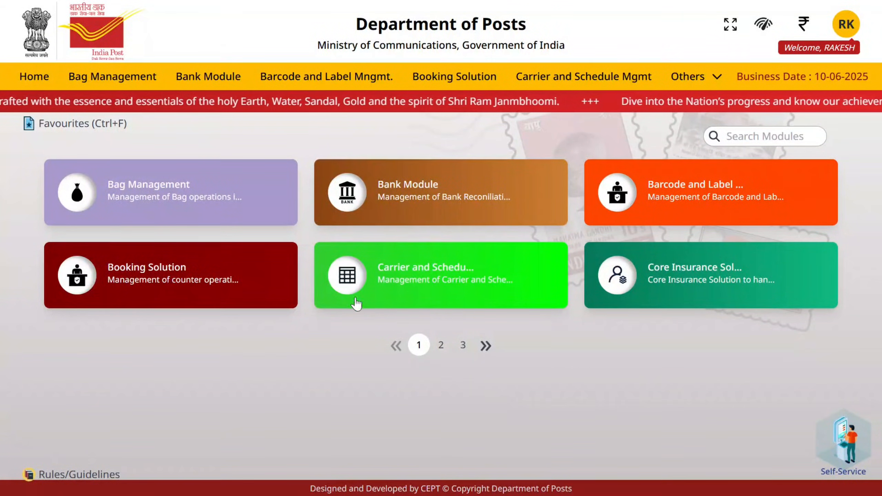
Open Domestic MO Booking from Money Remittance in the Booking Solution module.
left_click(443, 80)
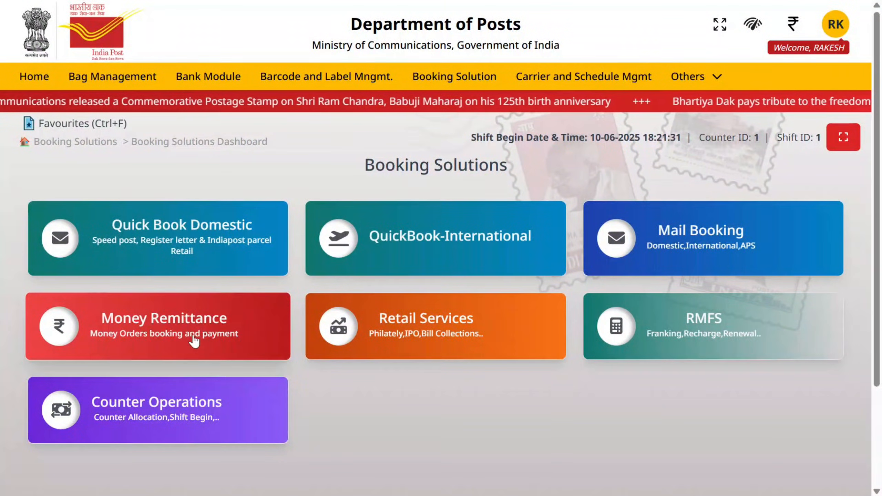
left_click(196, 326)
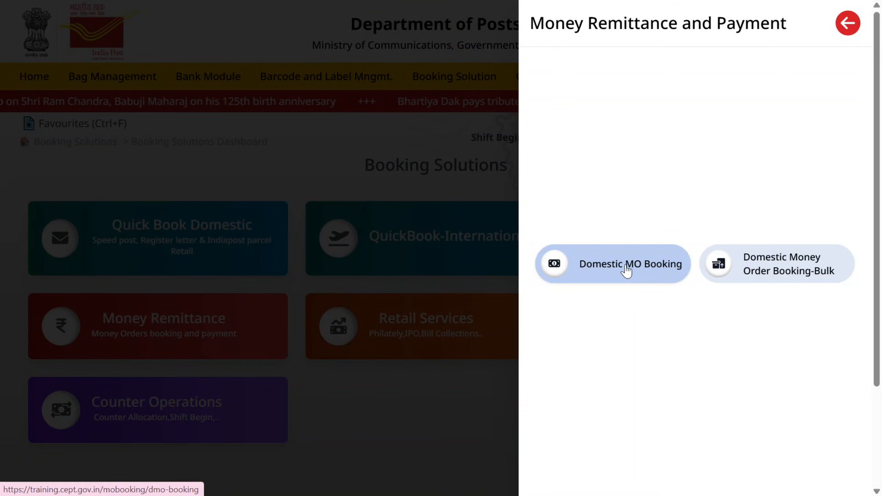
left_click(627, 272)
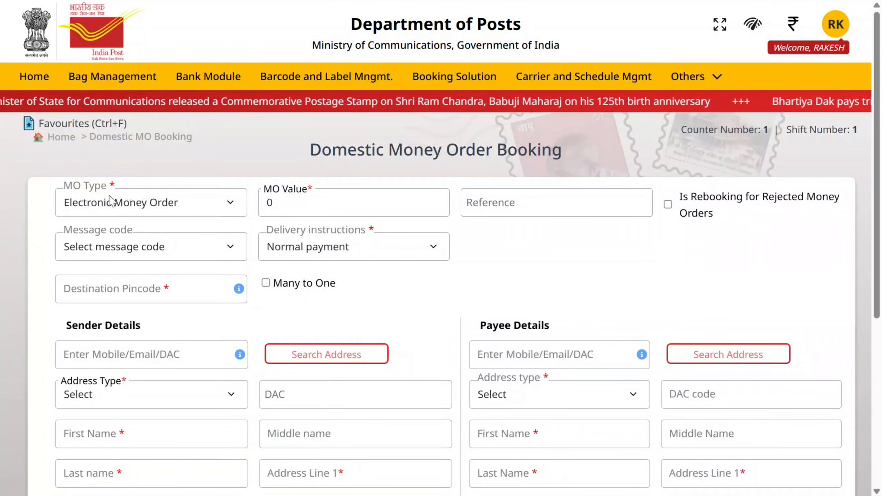
Set the MO type to COD Money Order and load the delivered article with the 700 CODMO amount.
left_click(188, 210)
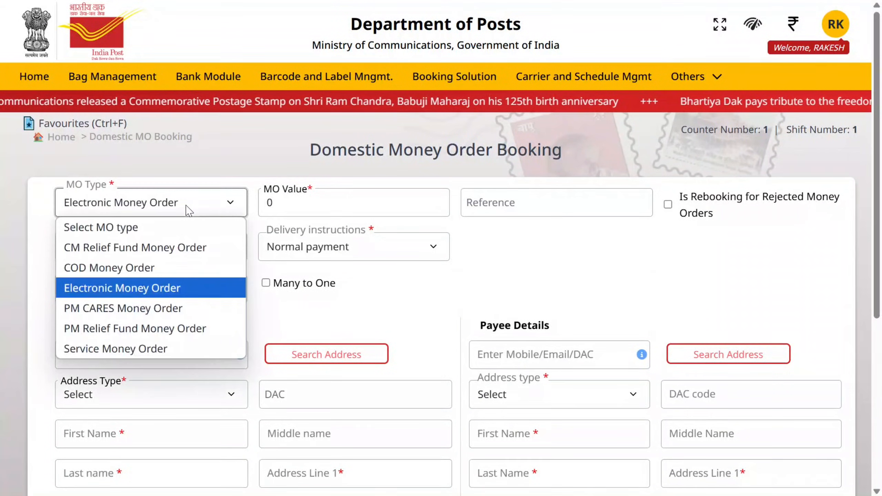
left_click(139, 269)
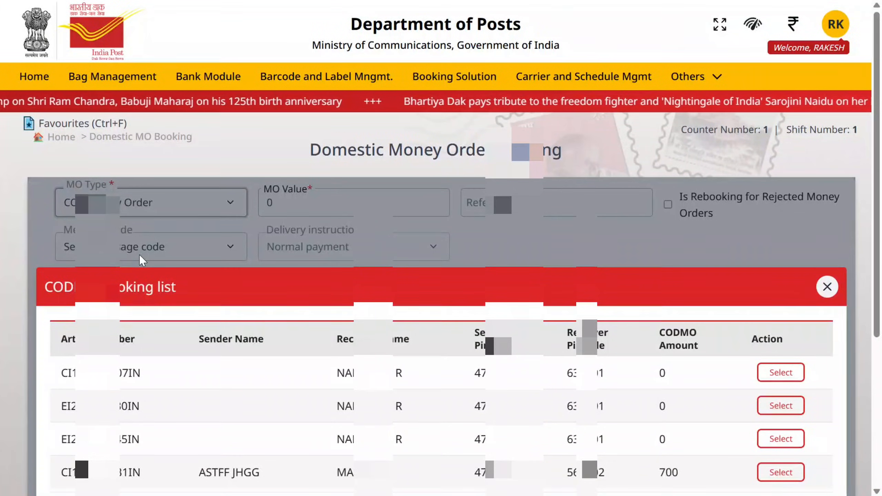
scroll(139, 255, "down", 2)
scroll(139, 255, "down", 4)
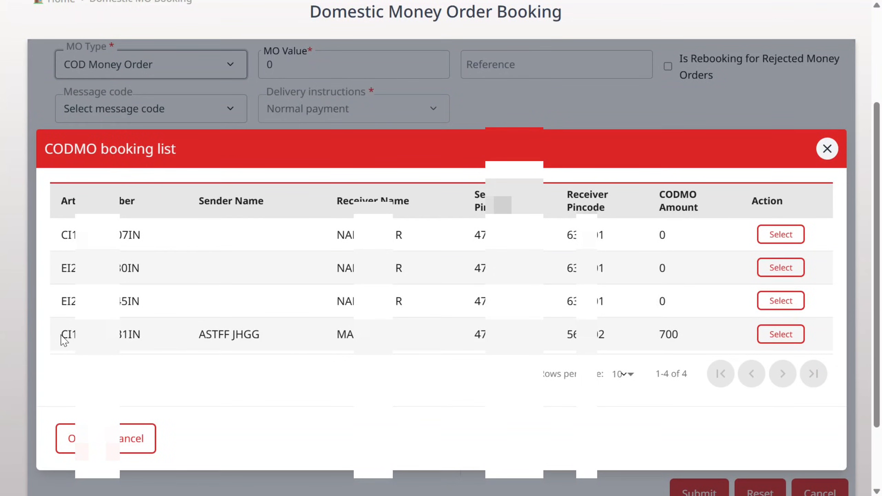
left_click_drag(62, 336, 138, 337)
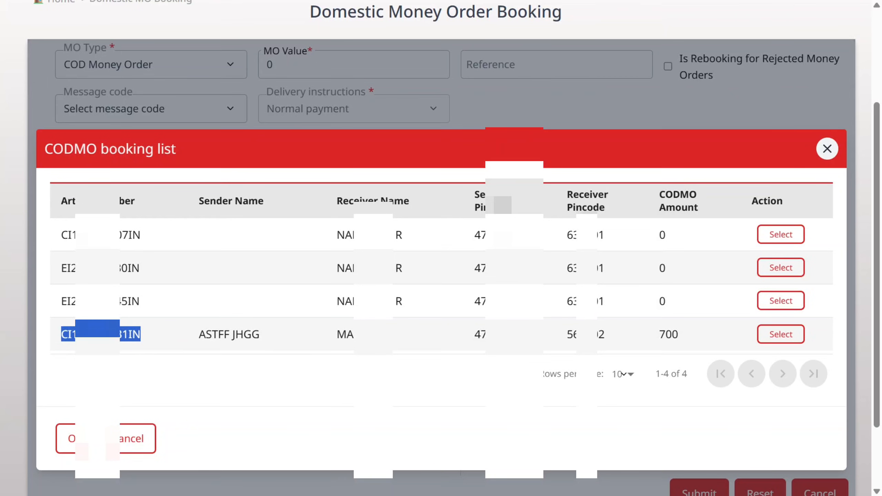
left_click(782, 334)
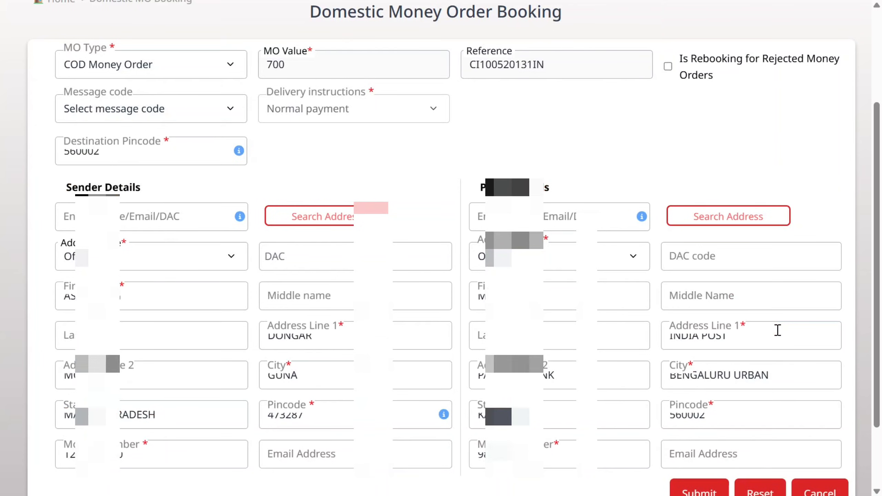
scroll(426, 171, "up", 4)
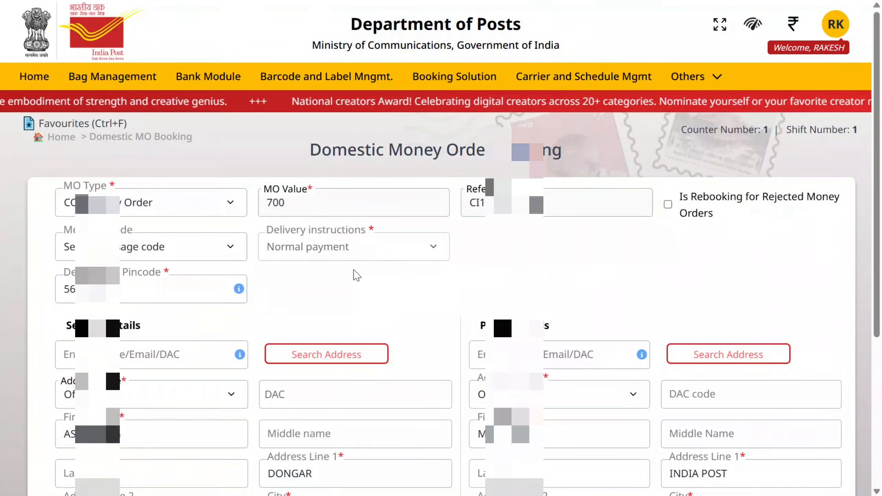
Enter the sender's last name in the Sender Details of the COD money order form.
scroll(355, 276, "down", 4)
scroll(353, 281, "down", 2)
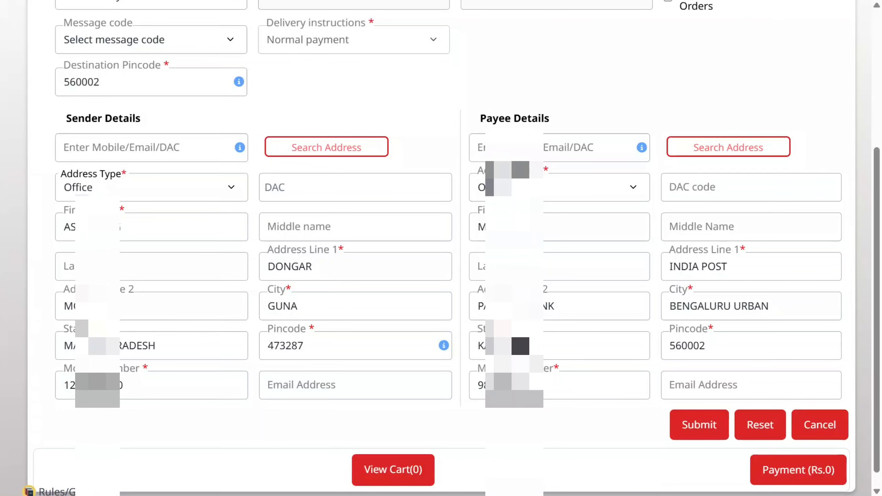
left_click(125, 267)
left_click(64, 270)
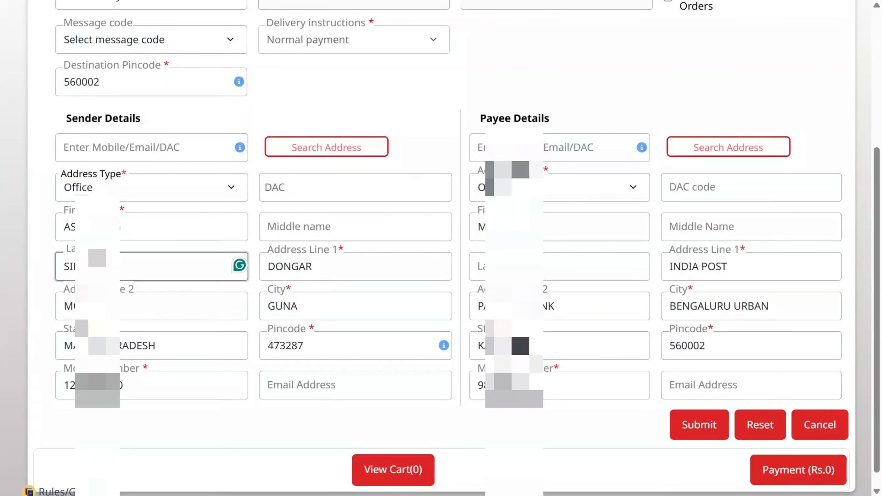
Review the money order's sender and payee details and submit the booking to the cart.
scroll(417, 296, "down", 1)
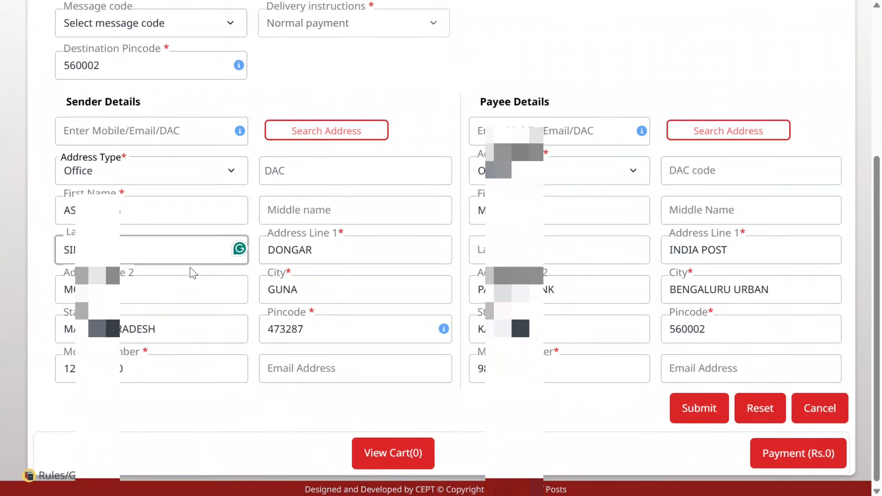
scroll(191, 270, "up", 1)
scroll(191, 268, "up", 4)
scroll(191, 268, "down", 4)
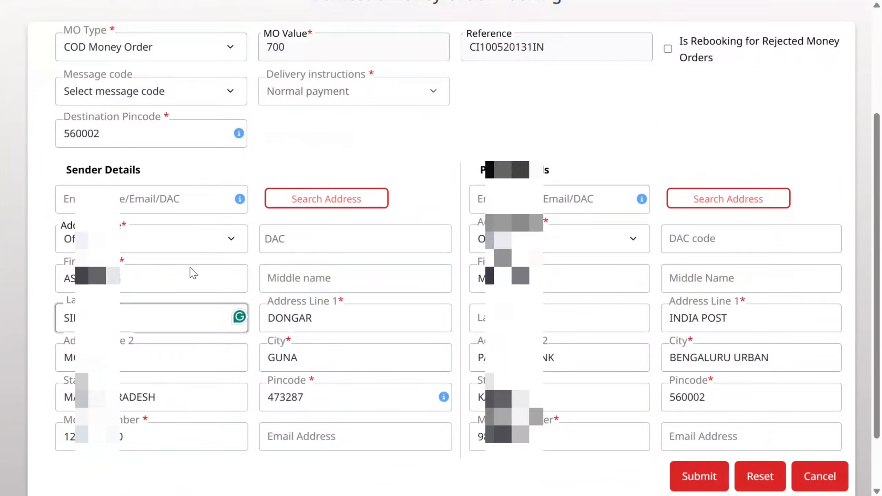
scroll(191, 268, "down", 2)
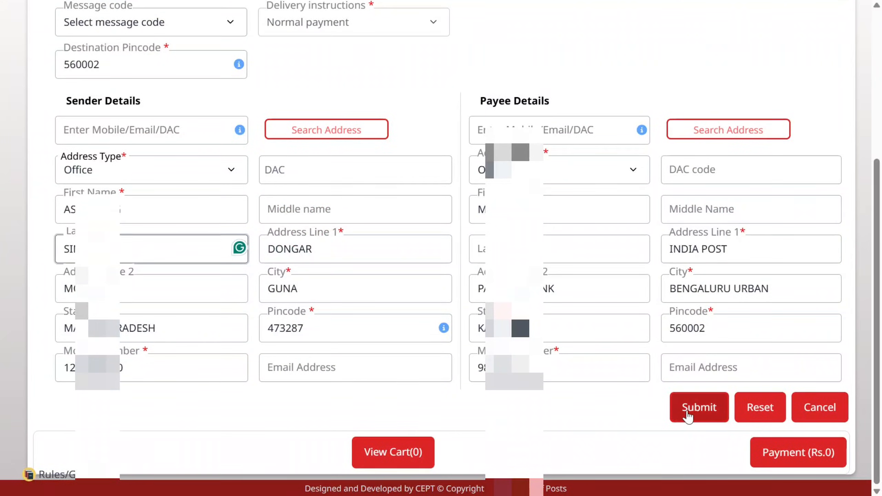
left_click(699, 414)
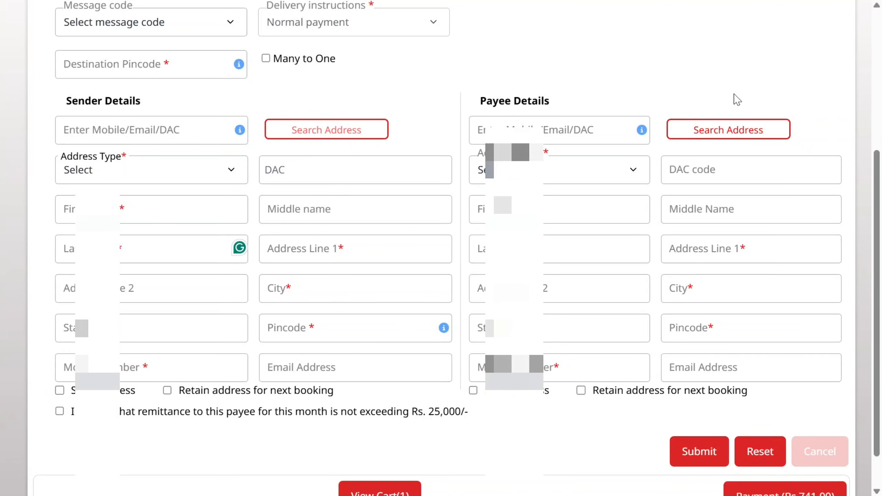
View the cart, check the saved CODMO transaction across all its columns, and close the cart.
scroll(715, 364, "down", 1)
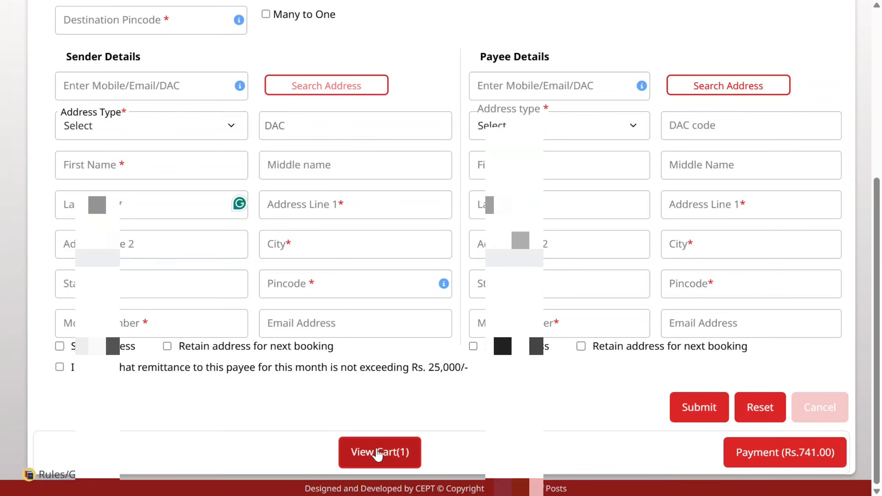
left_click(389, 460)
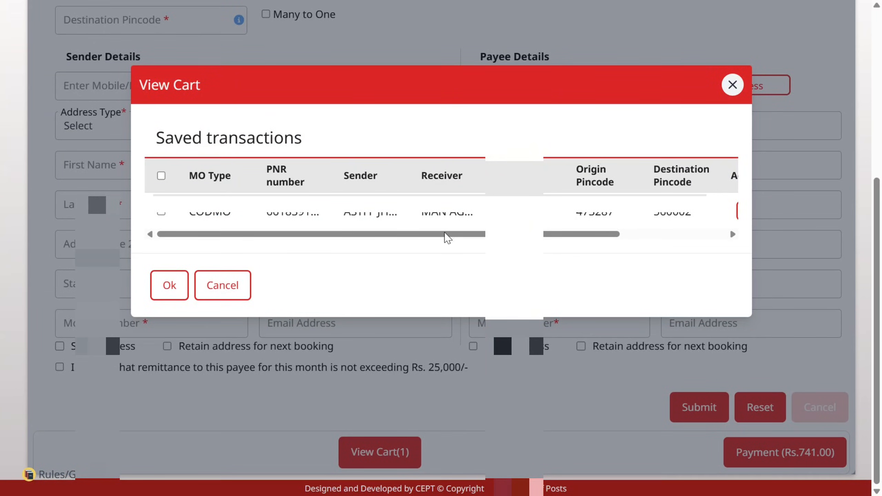
scroll(583, 251, "right", 1)
scroll(583, 250, "right", 5)
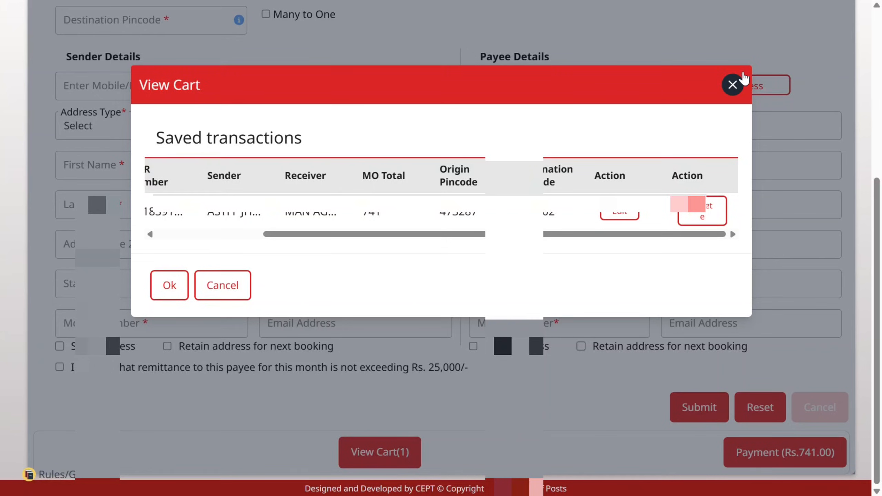
left_click(736, 82)
Pay for the money order with the CDMO Cash method and accept the cash adjustment with the treasurer.
left_click(773, 463)
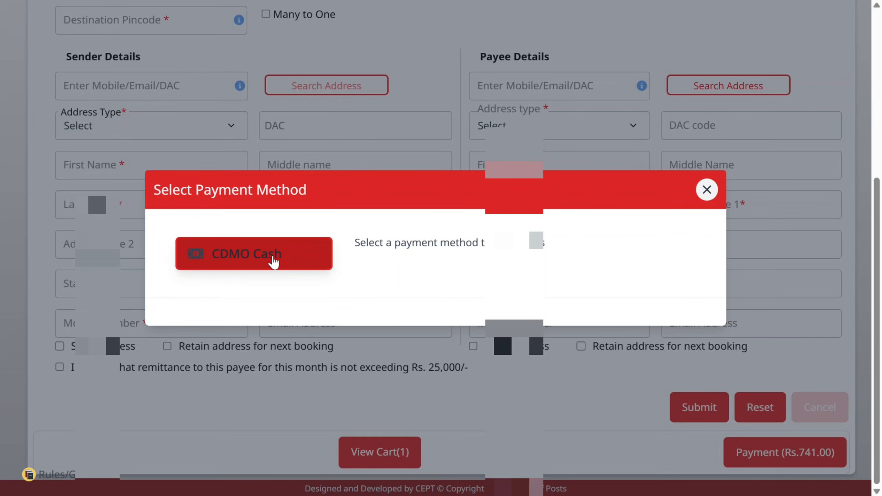
left_click(295, 262)
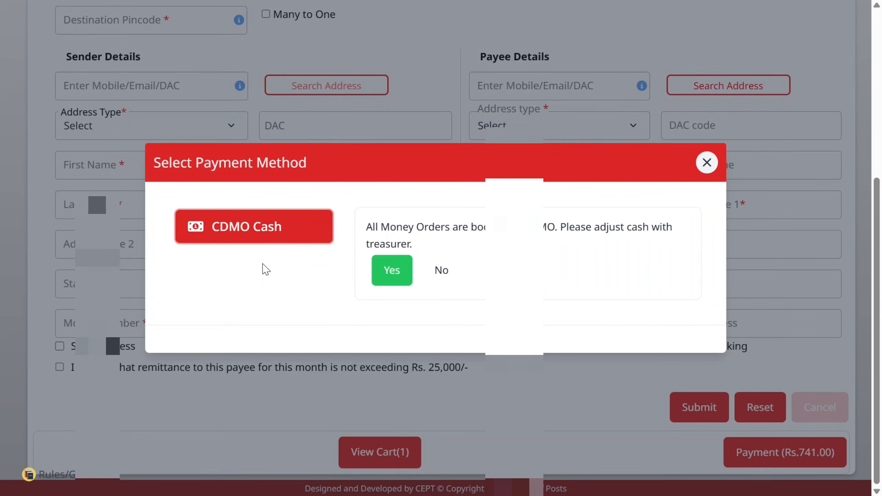
left_click_drag(370, 231, 410, 243)
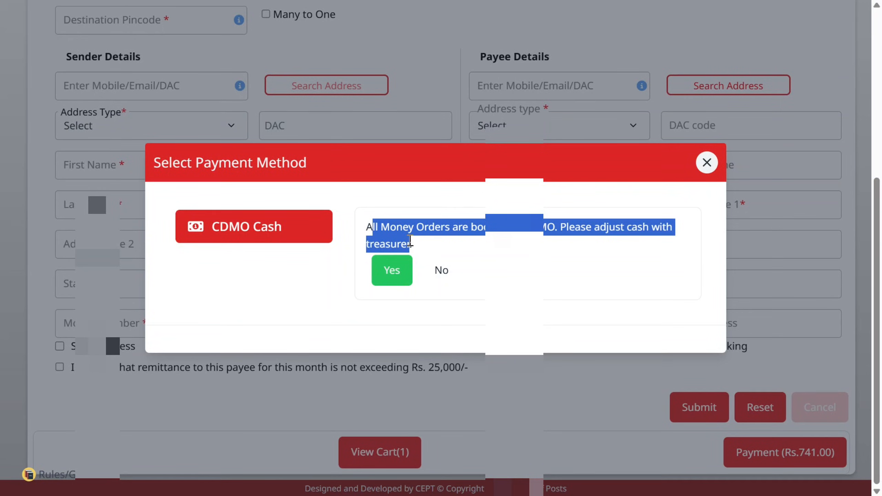
left_click(395, 271)
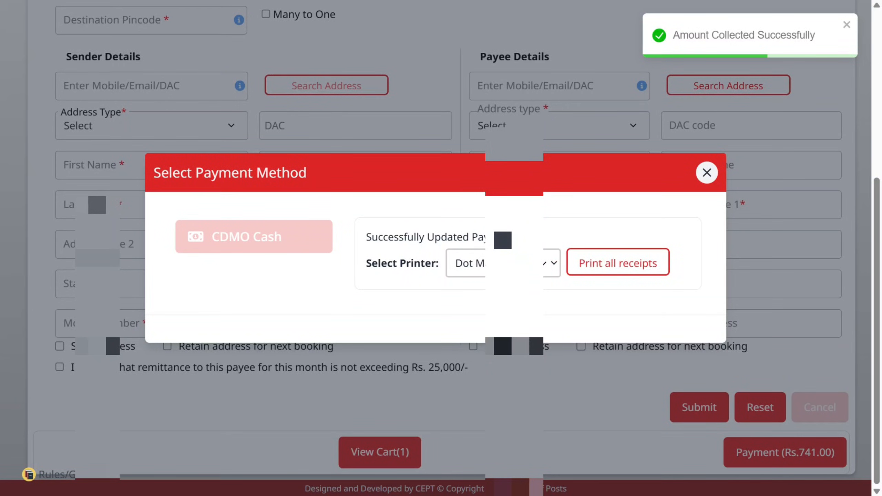
Print all receipts for the money order, saving them as a PDF in the Downloads folder.
left_click(621, 265)
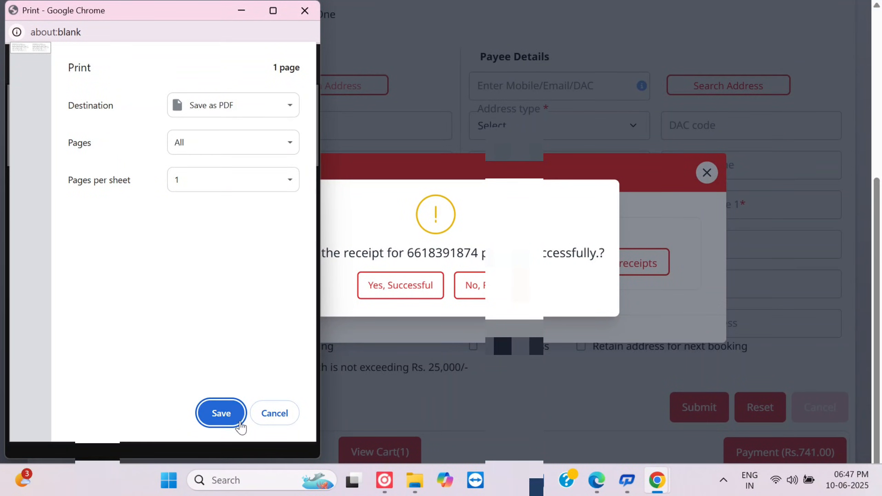
left_click(229, 410)
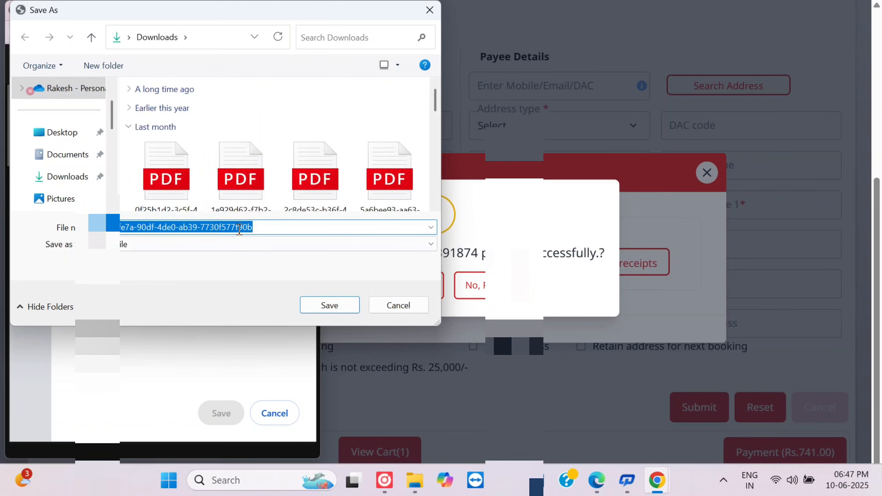
left_click(335, 300)
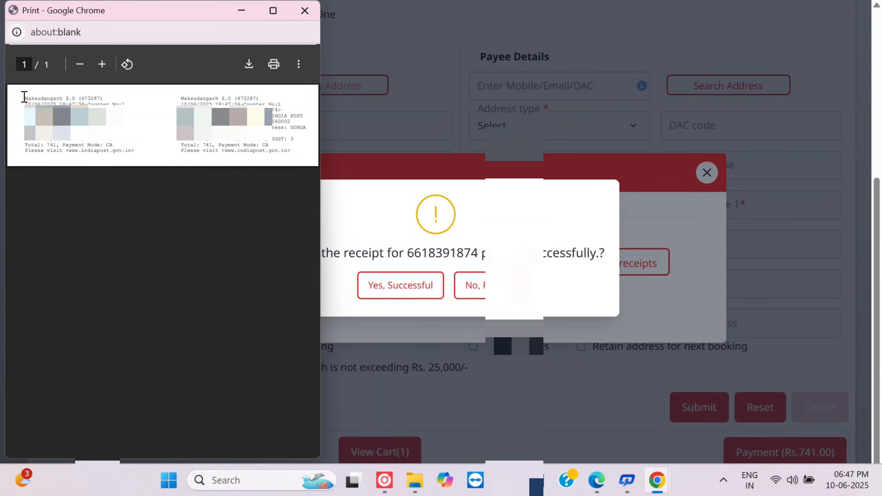
Check the receipt preview, close it, and confirm that the receipt was printed successfully.
left_click_drag(24, 97, 133, 150)
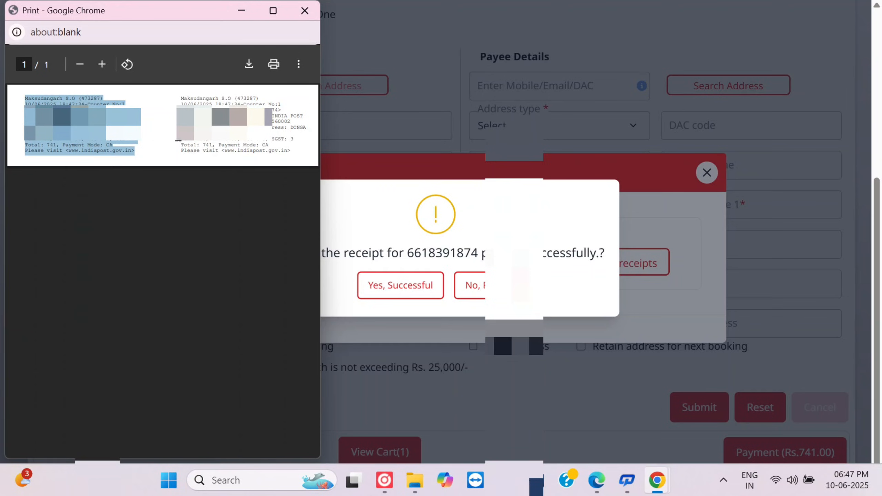
left_click(305, 10)
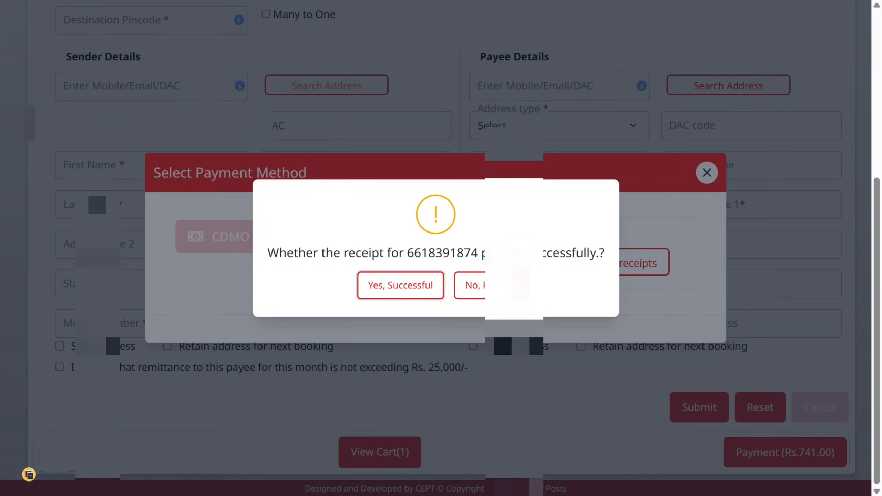
left_click(405, 282)
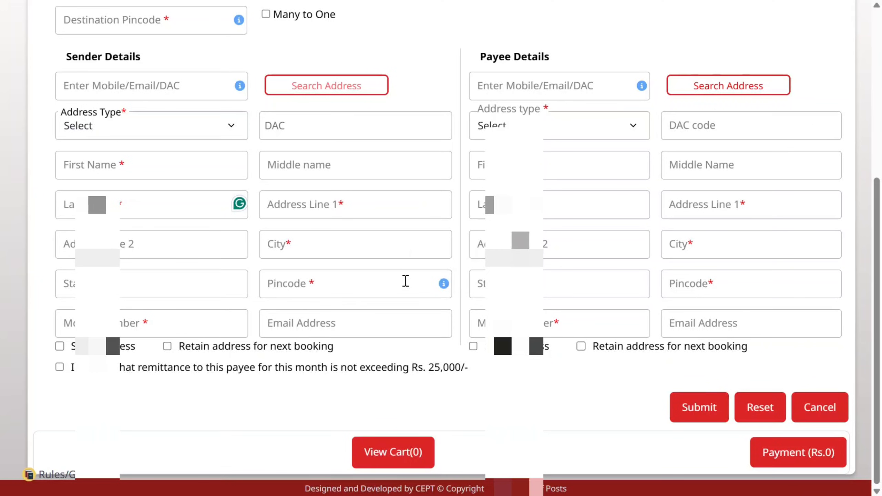